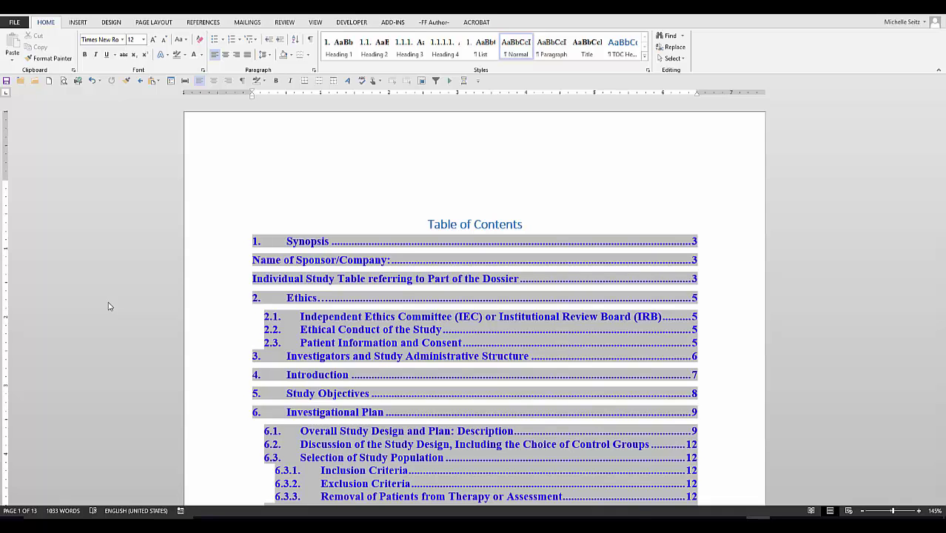
# Step: Examine the table of contents for entries that do not belong there, through the end of section 7.1
pyautogui.scroll(-5, 108, 301)
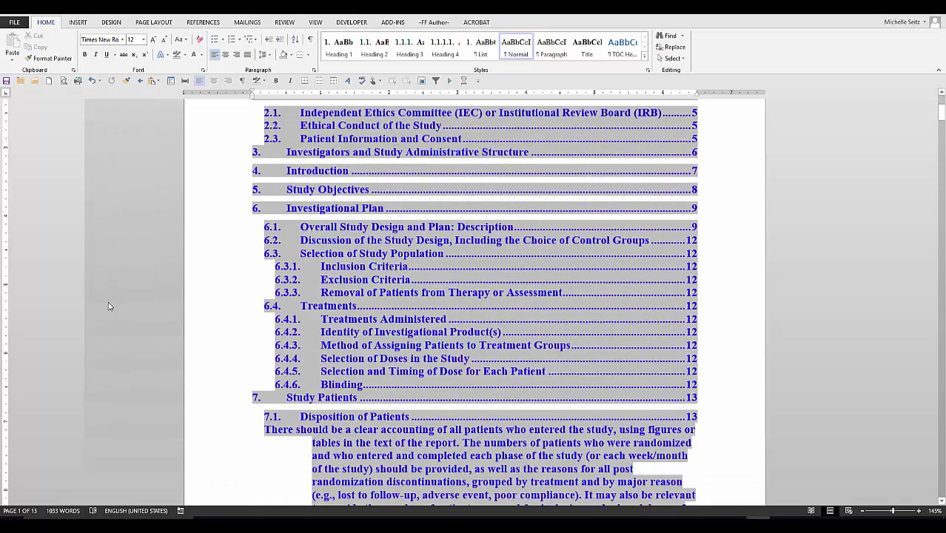
pyautogui.scroll(-3, 108, 301)
pyautogui.scroll(2, 108, 301)
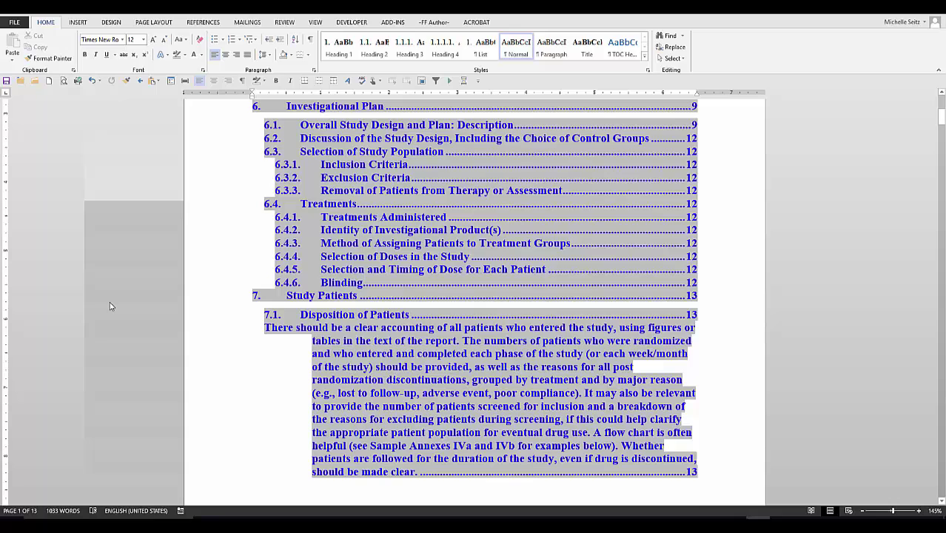
pyautogui.scroll(3, 109, 306)
pyautogui.scroll(4, 110, 305)
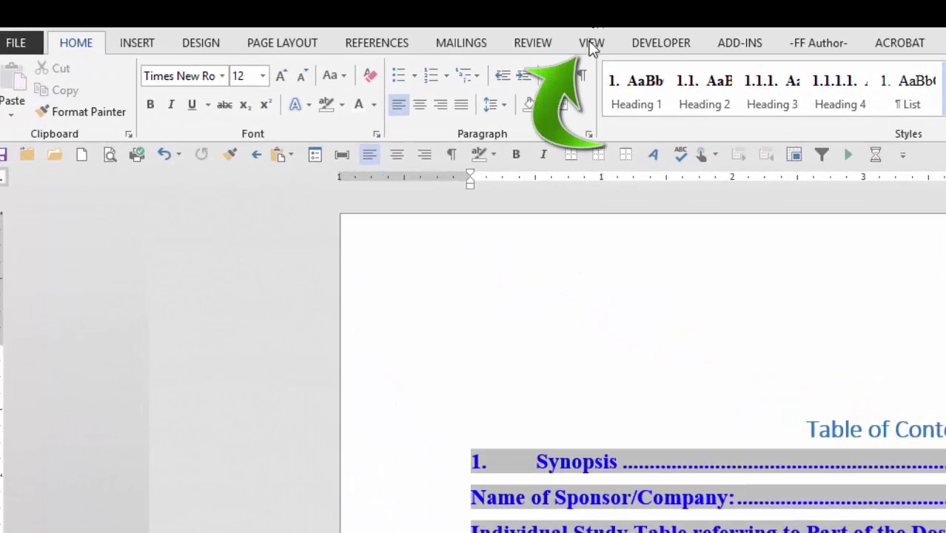
# Step: Preview the document in Draft view with its paragraph style names, and return to Print Layout view
pyautogui.click(592, 45)
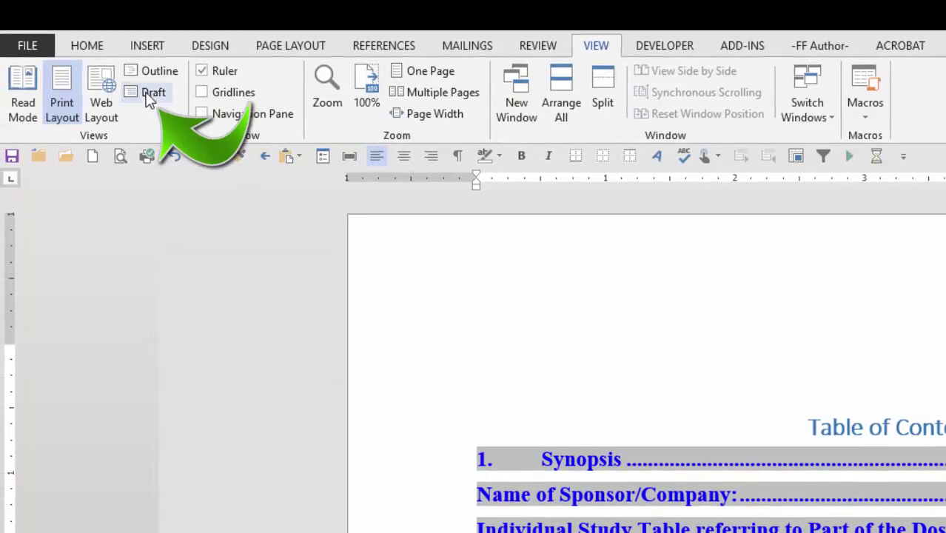
pyautogui.click(152, 94)
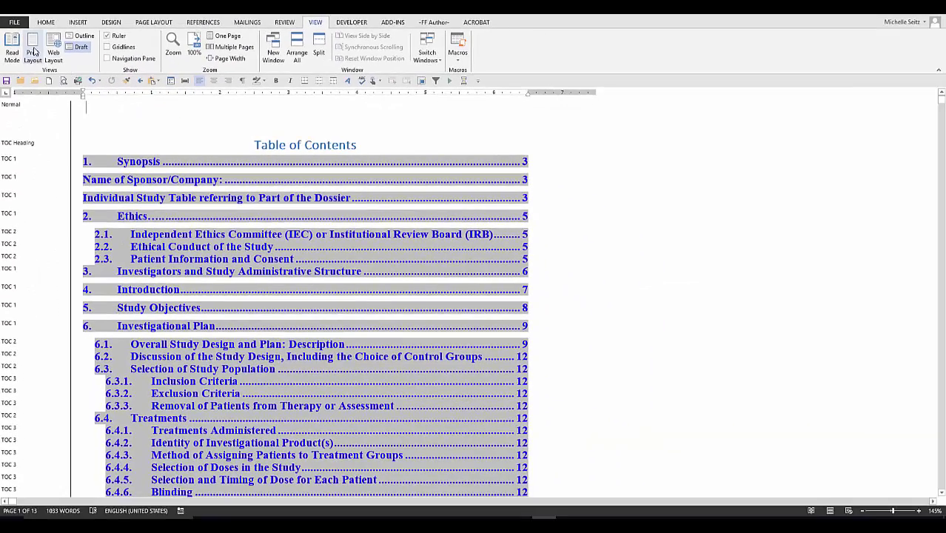
pyautogui.click(33, 50)
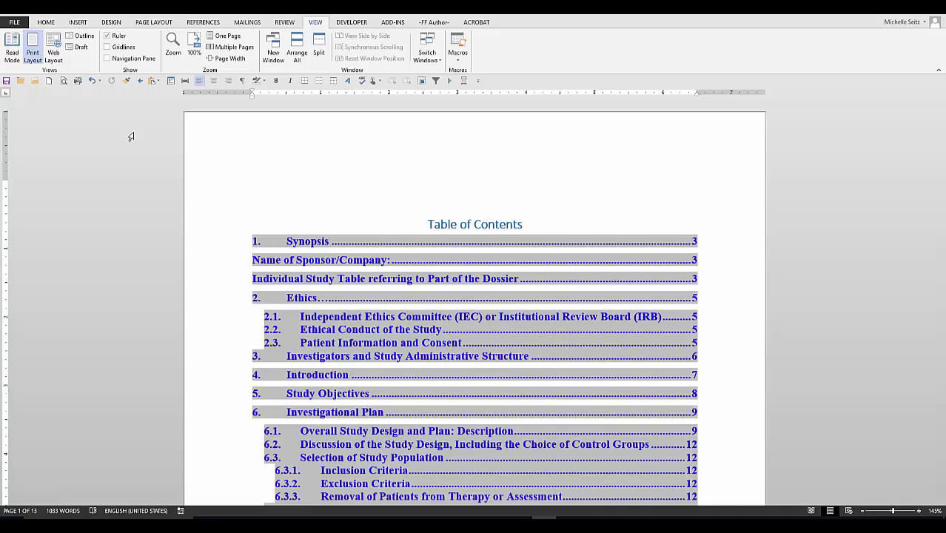
# Step: Check the style area pane width for Draft and Outline views in the advanced Word options and accept them
pyautogui.click(14, 23)
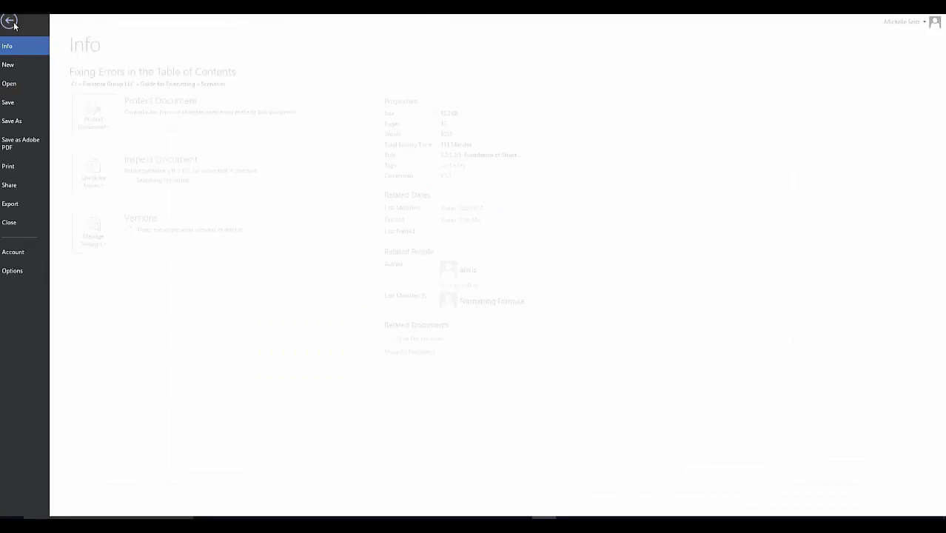
pyautogui.click(25, 274)
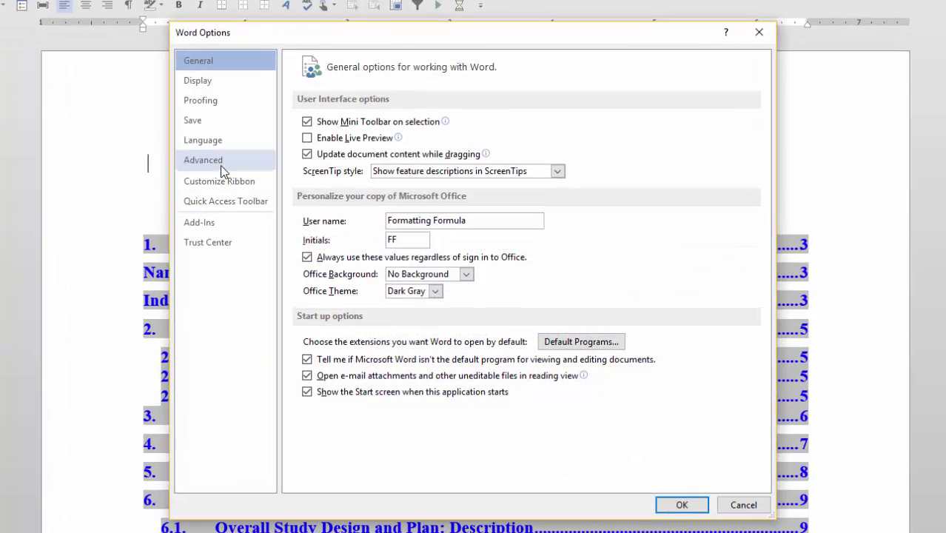
pyautogui.click(248, 166)
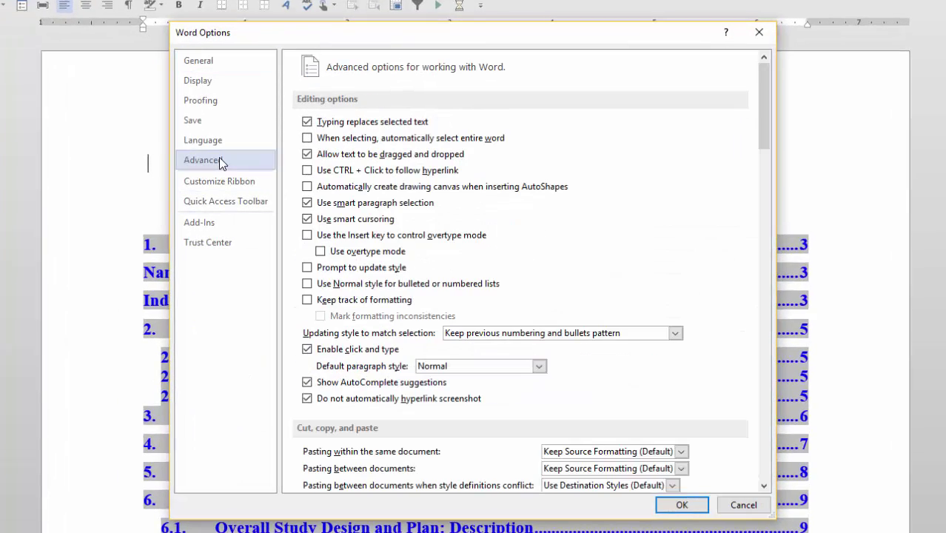
pyautogui.scroll(-12, 631, 244)
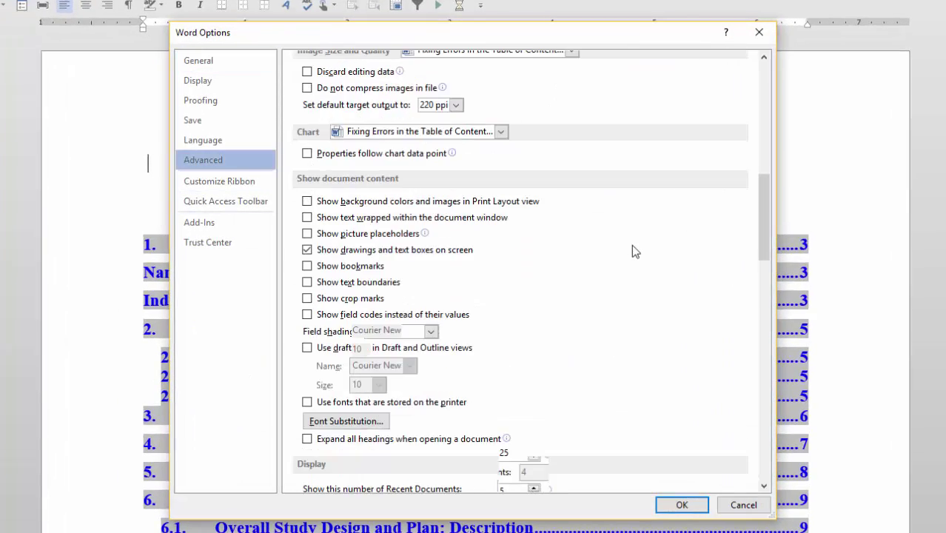
pyautogui.scroll(-9, 631, 244)
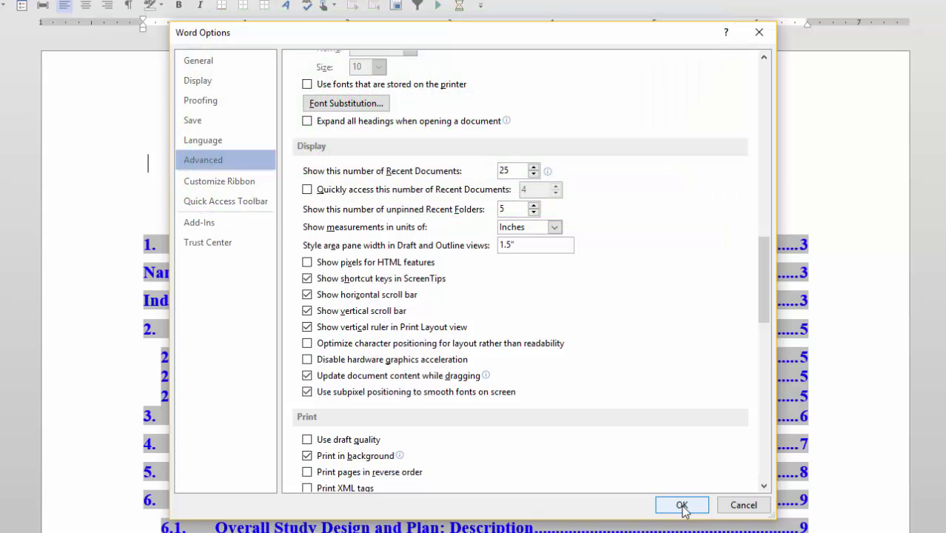
pyautogui.click(681, 505)
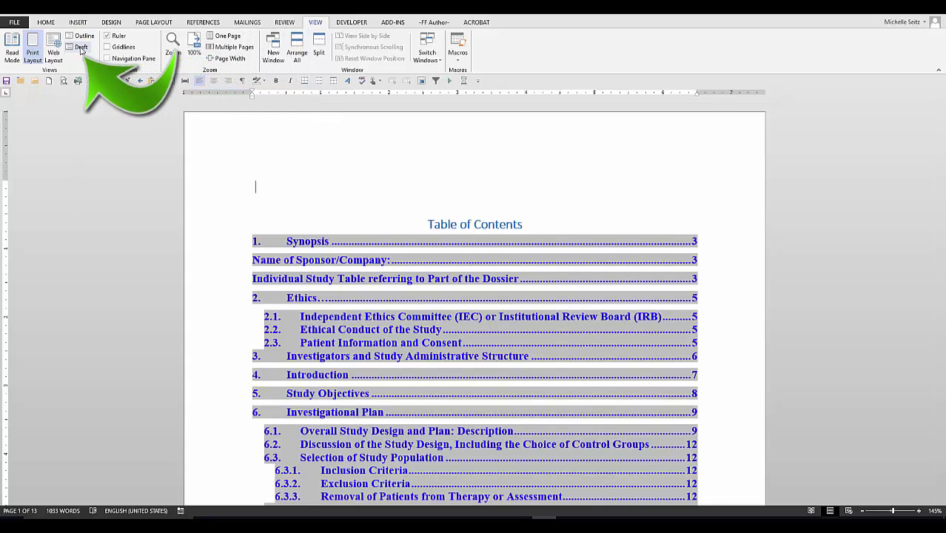
# Step: Switch to Draft view and check the paragraph style names down to the Synopsis section
pyautogui.click(77, 47)
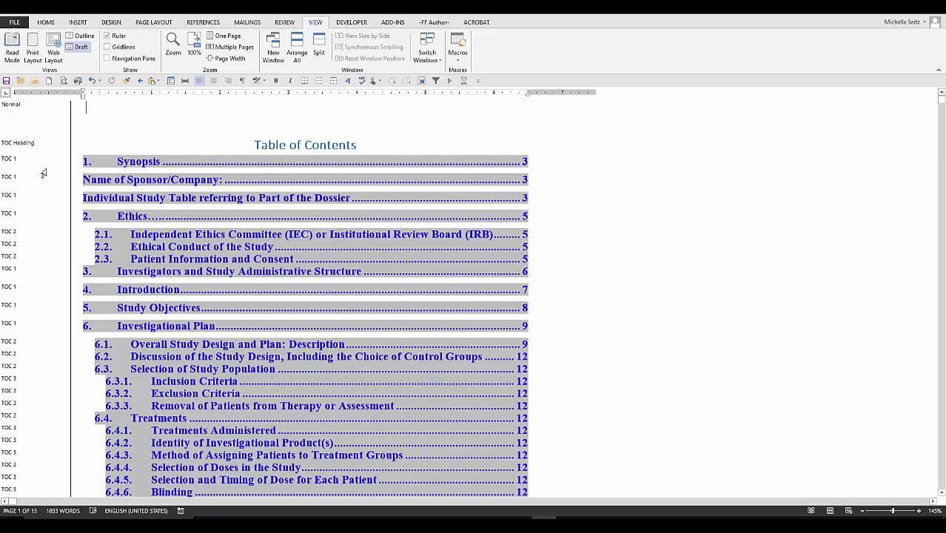
pyautogui.scroll(-10, 42, 268)
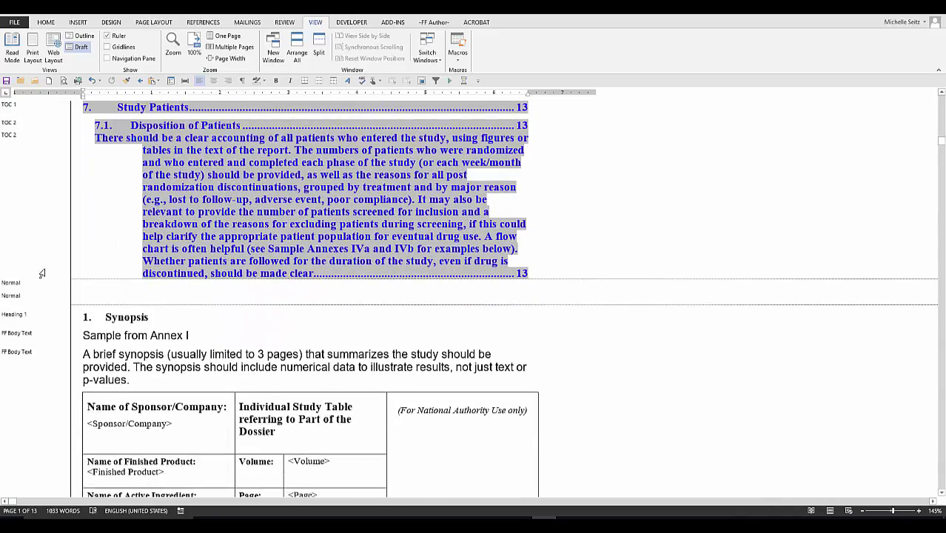
pyautogui.scroll(-3, 42, 273)
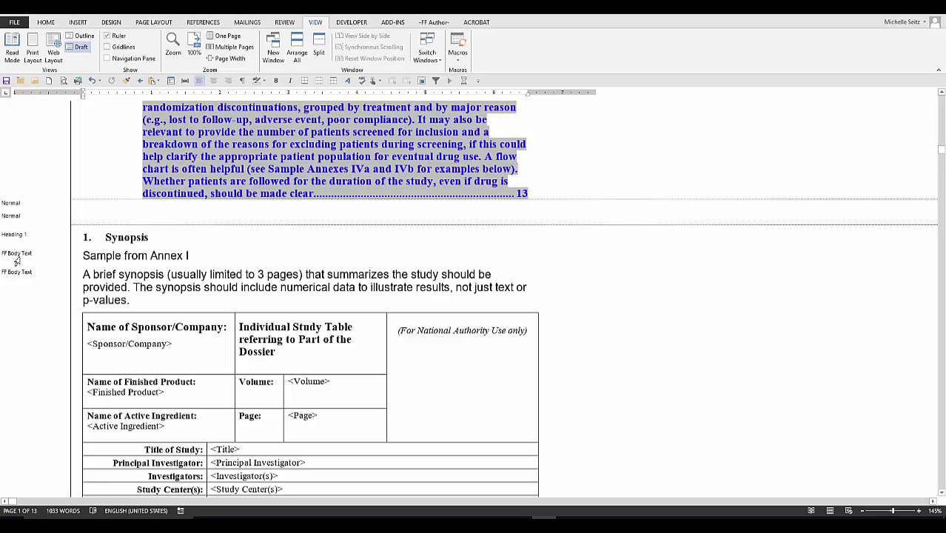
# Step: Apply the Normal style to the two FF Body Text paragraphs below the Synopsis heading
pyautogui.click(84, 255)
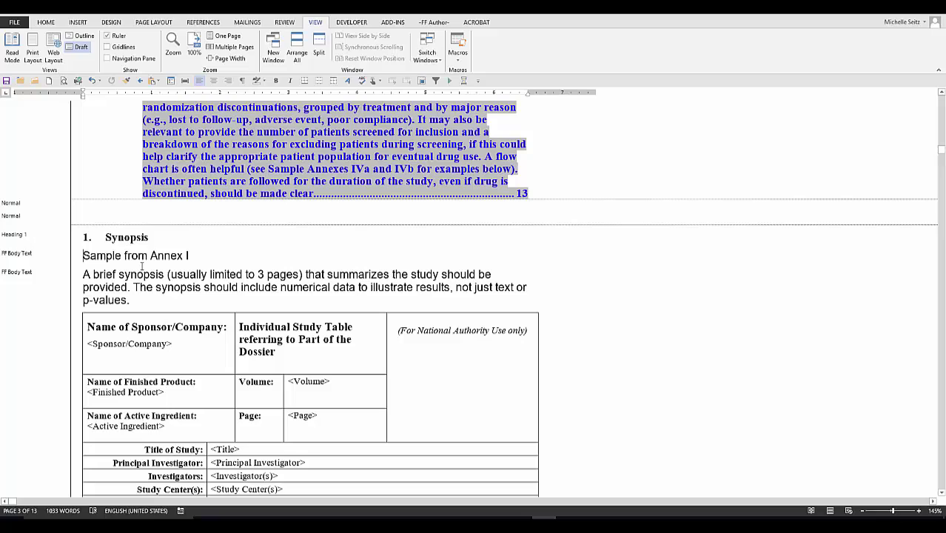
pyautogui.click(47, 23)
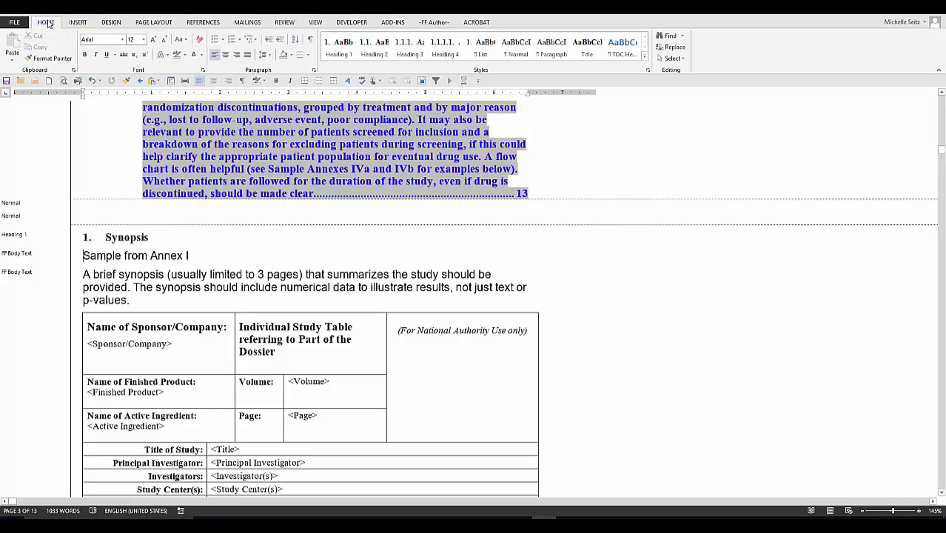
pyautogui.click(518, 48)
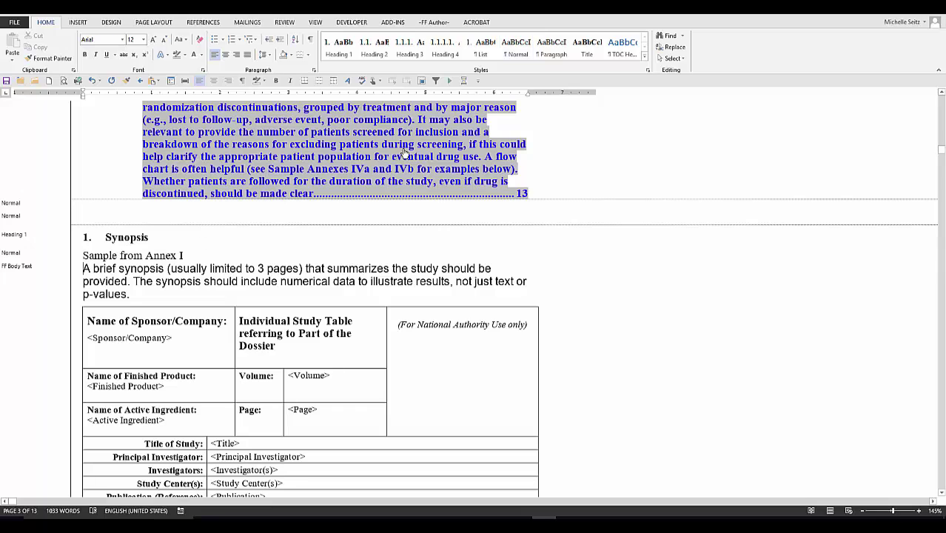
pyautogui.click(506, 58)
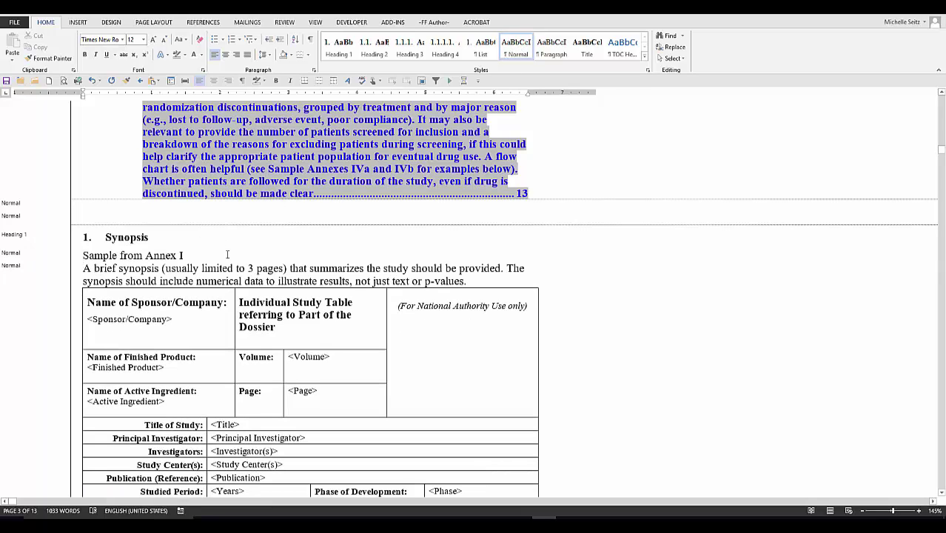
pyautogui.scroll(-1, 226, 269)
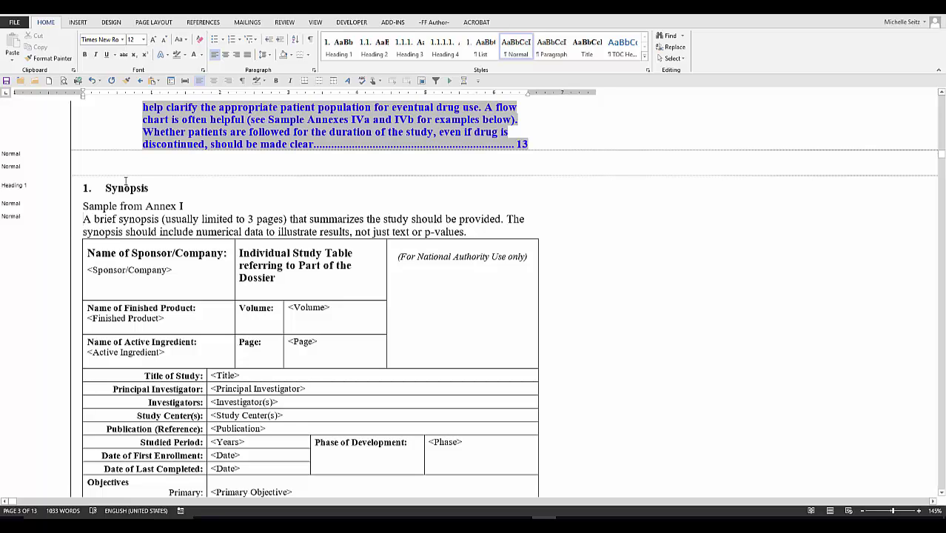
# Step: Return to Print Layout view and follow the "Name of Sponsor/Company:" table of contents entry to its source text
pyautogui.click(313, 23)
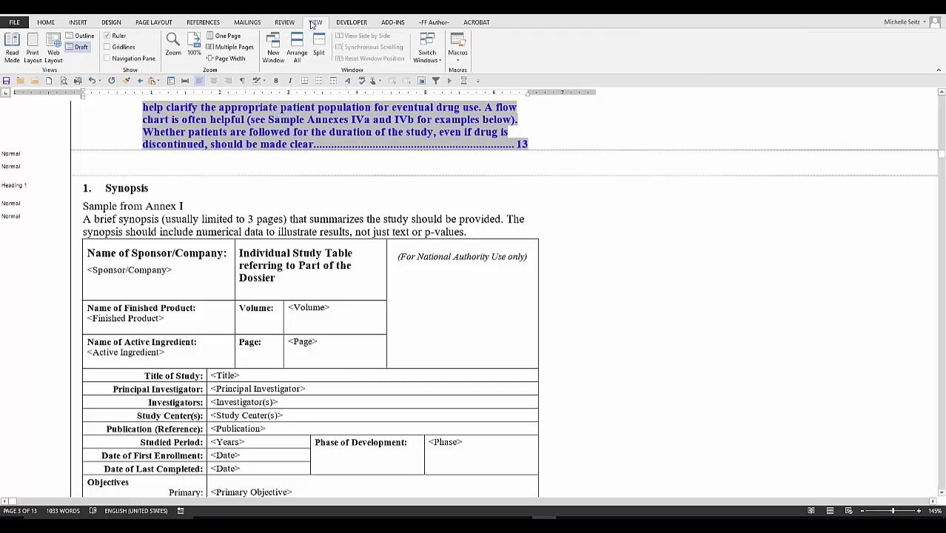
pyautogui.click(33, 49)
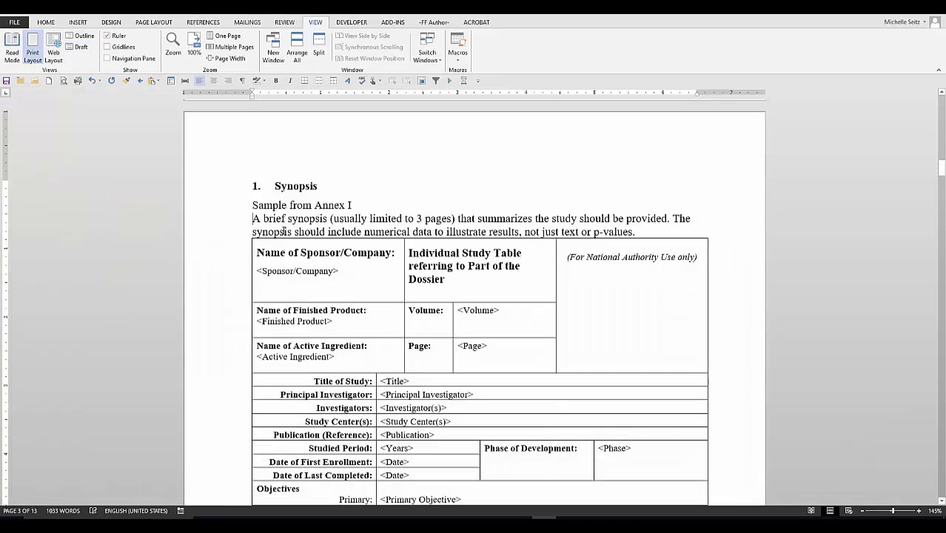
pyautogui.scroll(5, 274, 228)
pyautogui.hotkey('ctrl', 'a')
pyautogui.scroll(20, 282, 233)
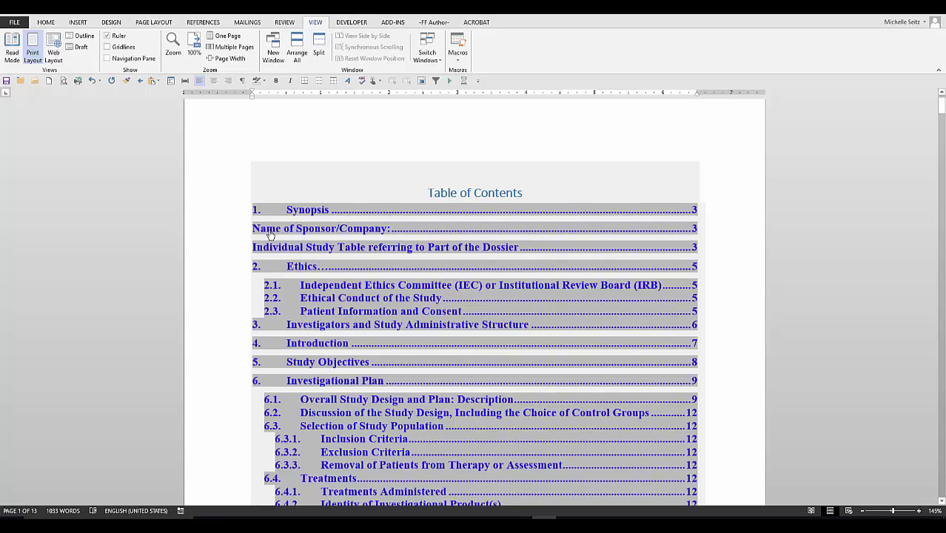
pyautogui.scroll(-5, 269, 275)
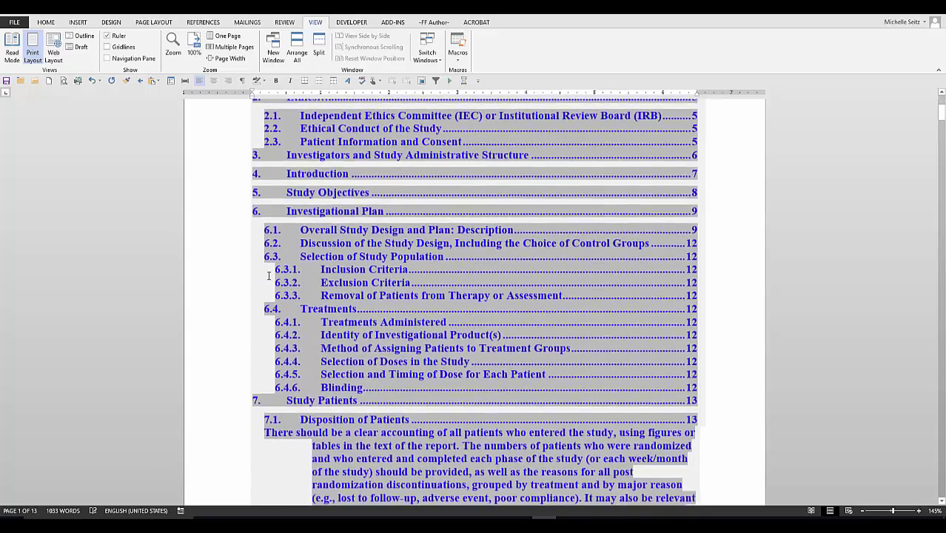
pyautogui.scroll(5, 269, 275)
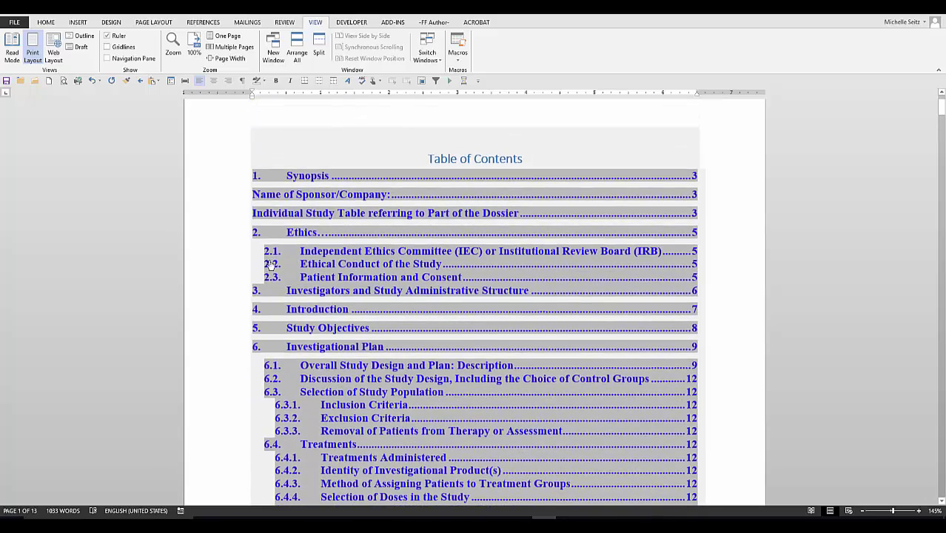
pyautogui.keyDown('ctrl'); pyautogui.click(281, 198); pyautogui.keyUp('ctrl')
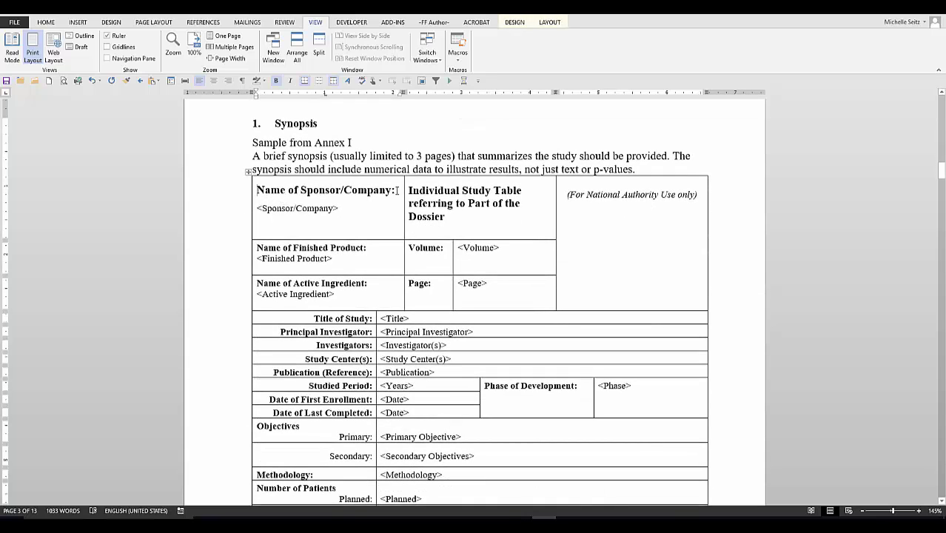
# Step: Display the full styles list and restyle "Name of Sponsor/Company:" in the Synopsis table as Normal with bold formatting
pyautogui.moveTo(398, 190); pyautogui.dragTo(254, 191)
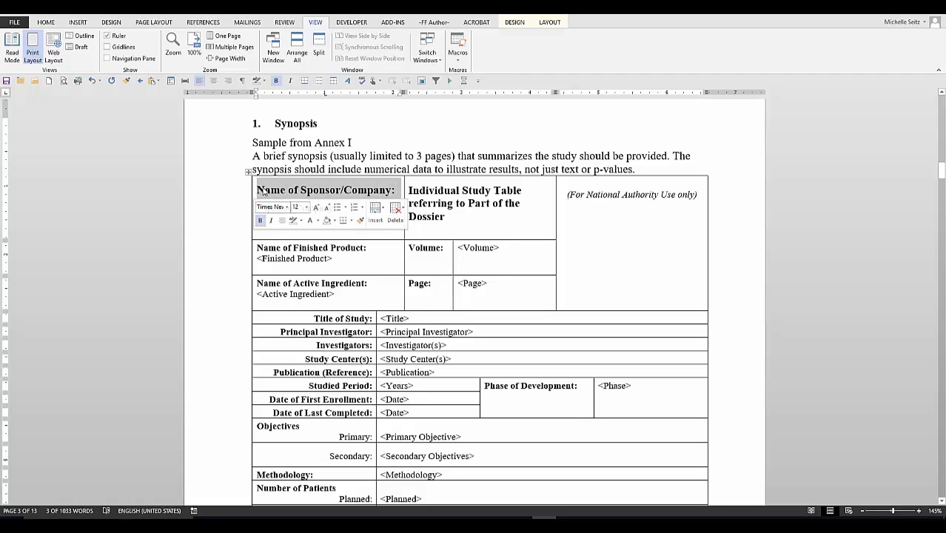
pyautogui.click(51, 25)
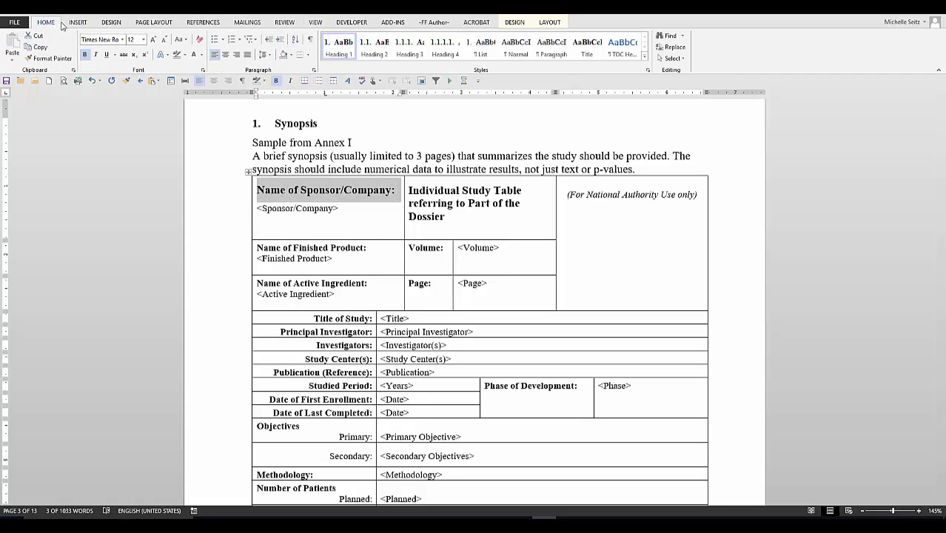
pyautogui.click(648, 71)
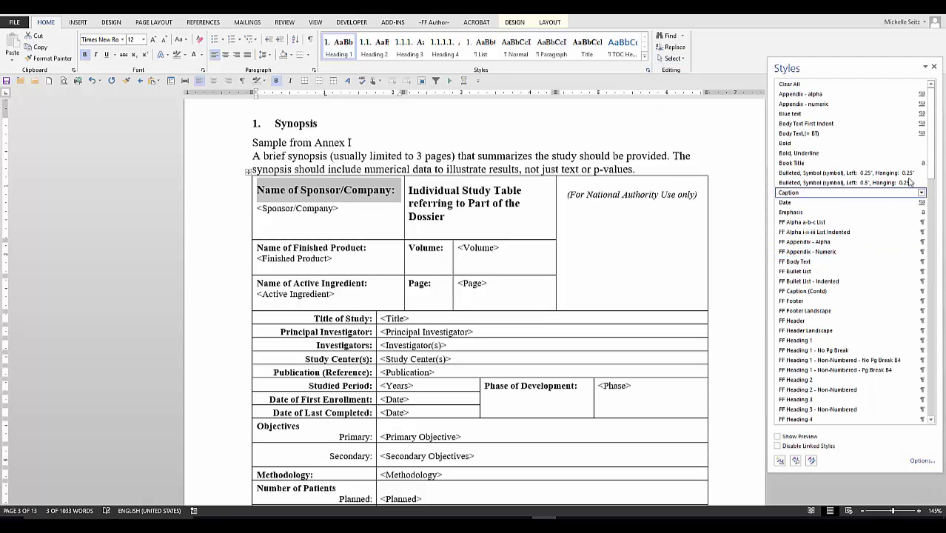
pyautogui.moveTo(934, 176); pyautogui.dragTo(934, 277)
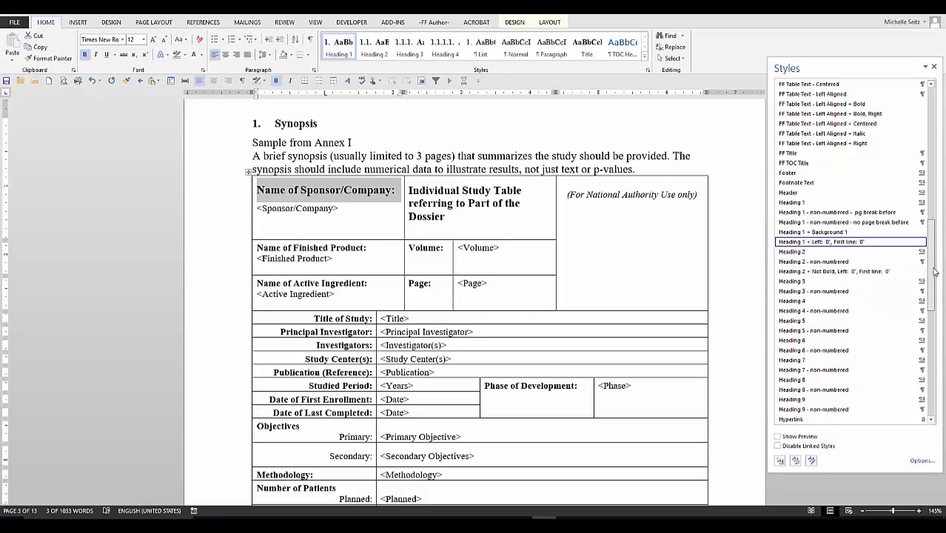
pyautogui.moveTo(934, 272); pyautogui.dragTo(933, 138)
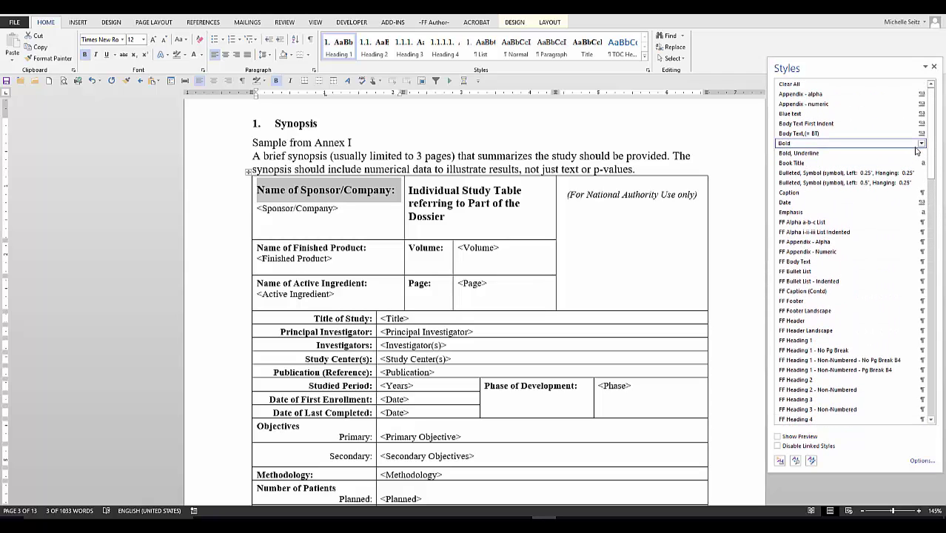
pyautogui.click(786, 144)
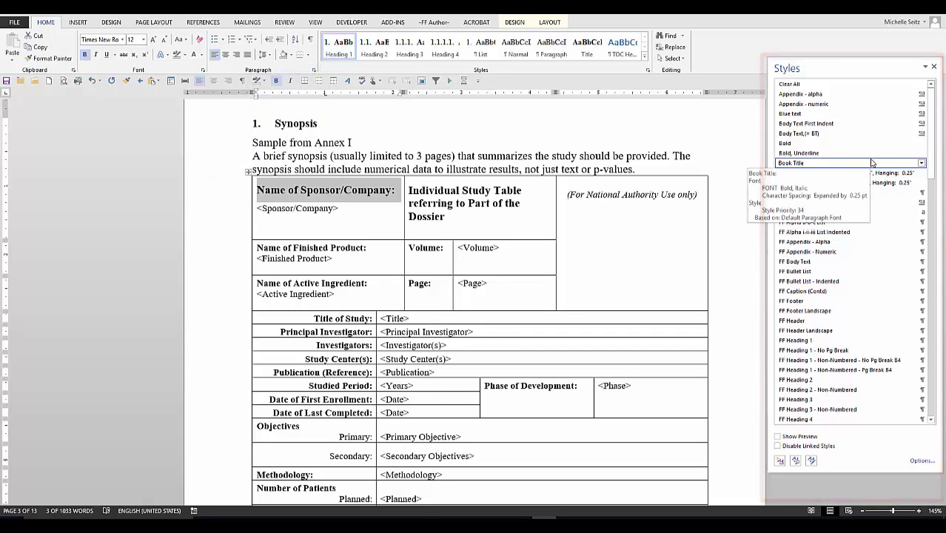
pyautogui.click(518, 49)
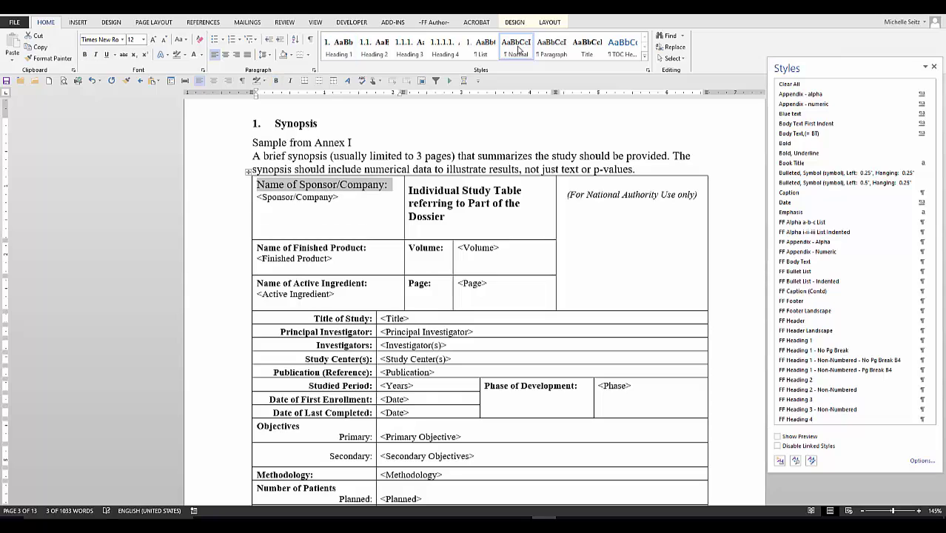
pyautogui.click(277, 81)
# Step: Restyle "Individual Study Table referring to Part of the Dossier" in the Synopsis table as Normal with bold formatting
pyautogui.moveTo(446, 216); pyautogui.dragTo(408, 185)
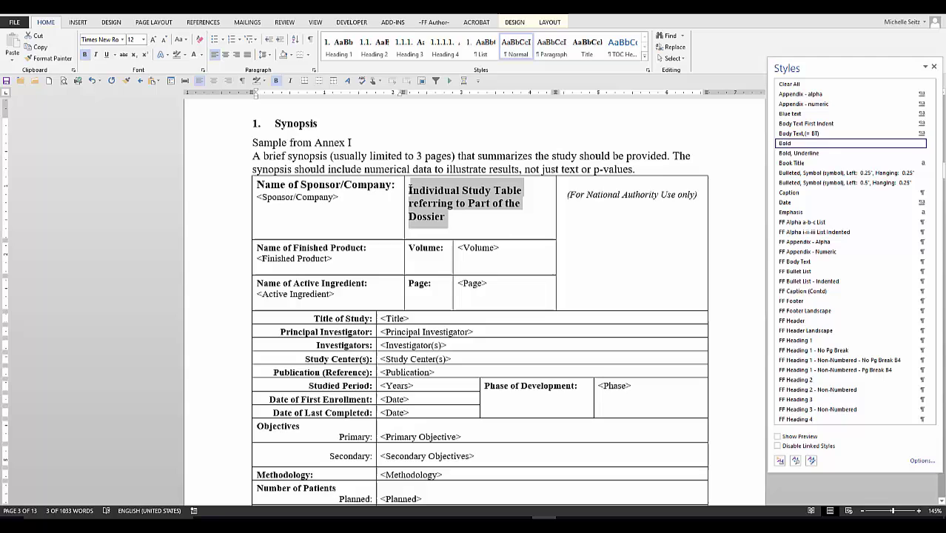
pyautogui.click(515, 48)
pyautogui.click(276, 81)
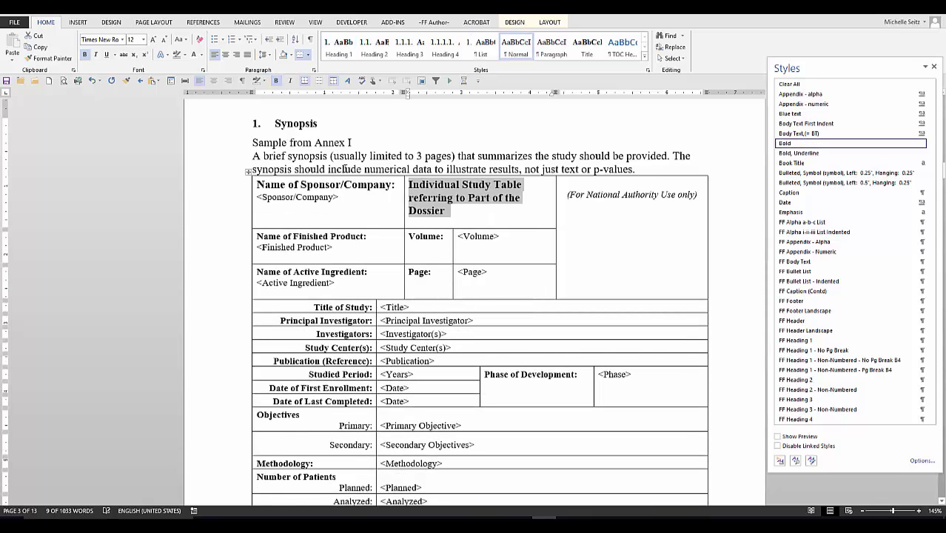
# Step: Close the styles list and check the paragraph under "Disposition of Patients" that is wrongly listed in the table of contents
pyautogui.click(362, 158)
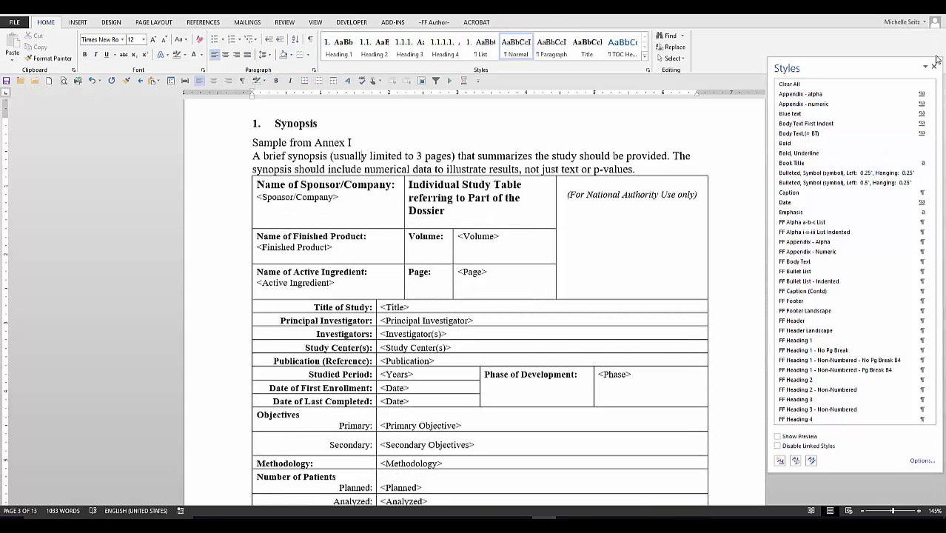
pyautogui.hotkey('ctrl', 'alt', 'shift', 's')
pyautogui.scroll(10, 384, 201)
pyautogui.hotkey('ctrl', 'a')
pyautogui.scroll(-2, 384, 205)
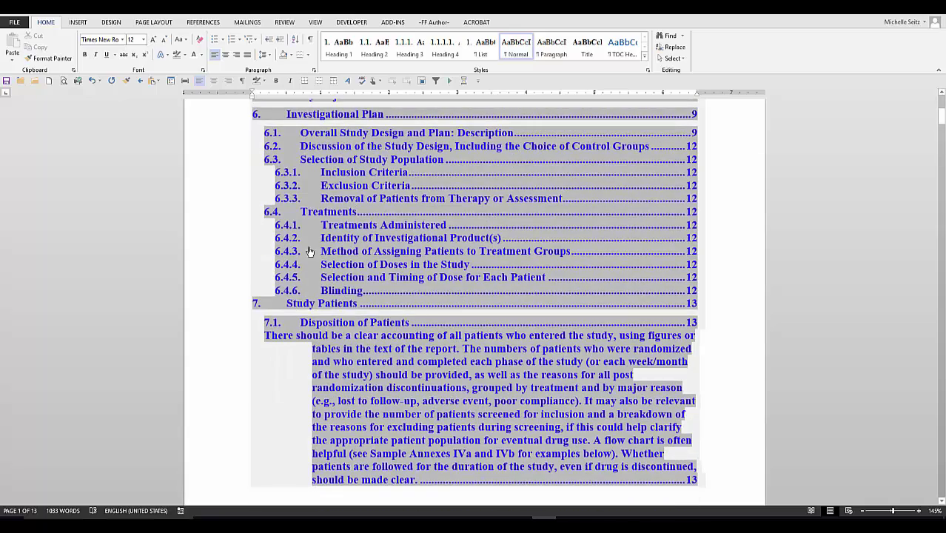
pyautogui.hotkey('ctrl', 'End')
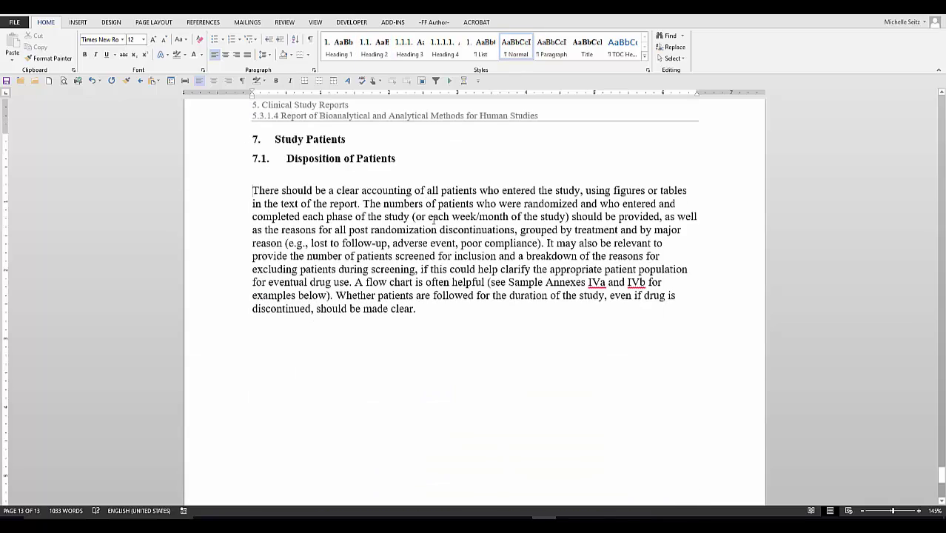
pyautogui.hotkey('ctrl', 'Home')
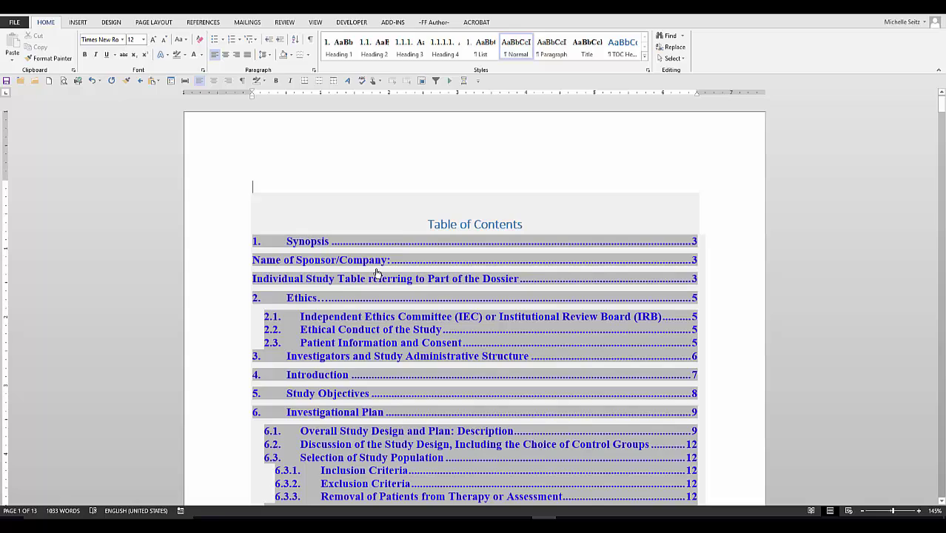
# Step: Update the entire table of contents, not just its page numbers, and review the refreshed entries
pyautogui.rightClick(317, 285)
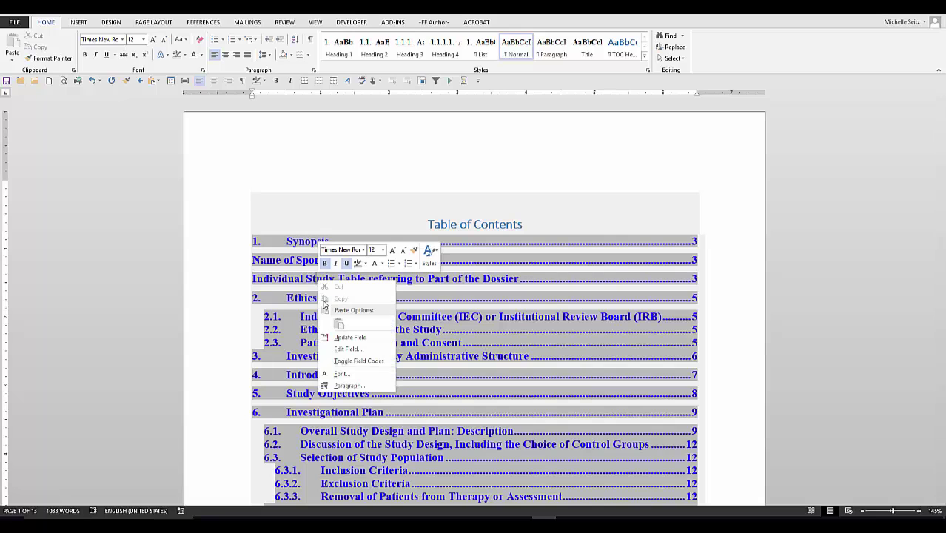
pyautogui.click(349, 337)
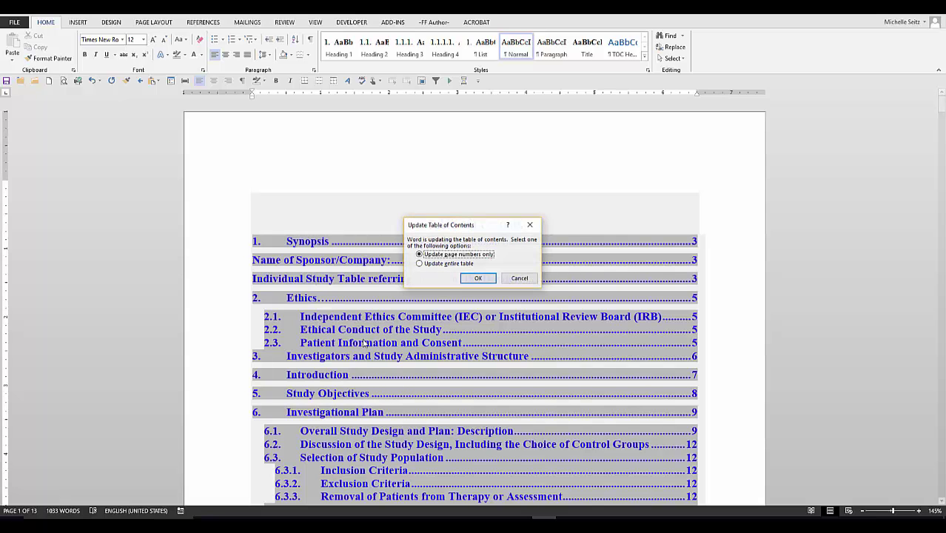
pyautogui.click(477, 279)
pyautogui.scroll(-7, 461, 285)
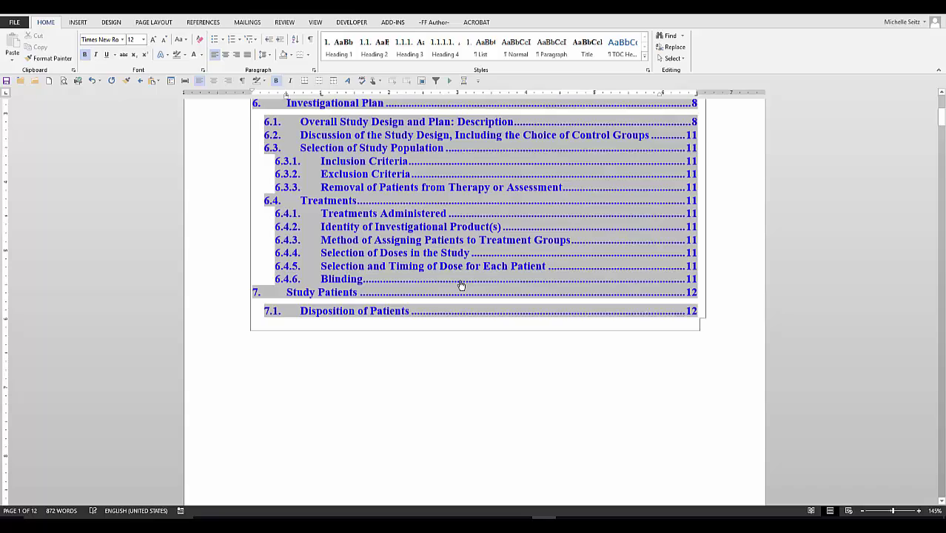
pyautogui.scroll(7, 447, 310)
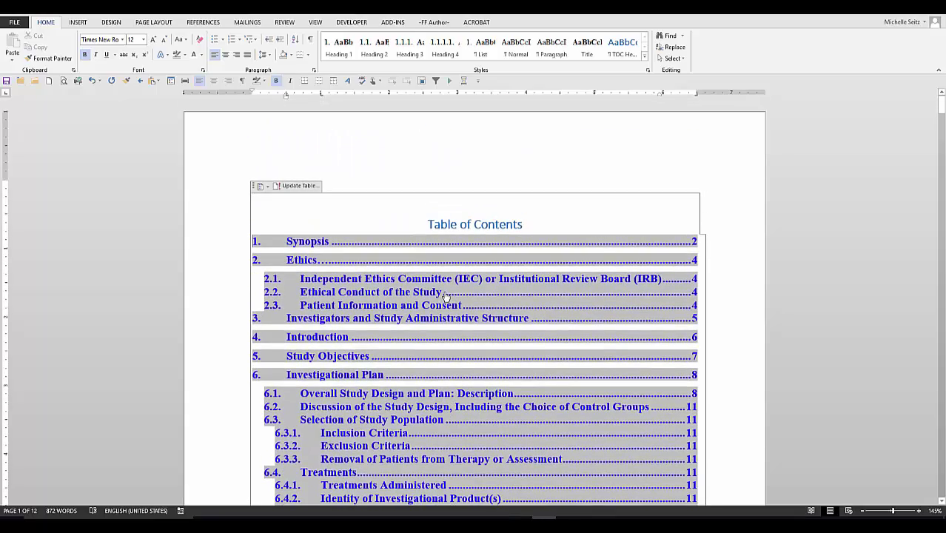